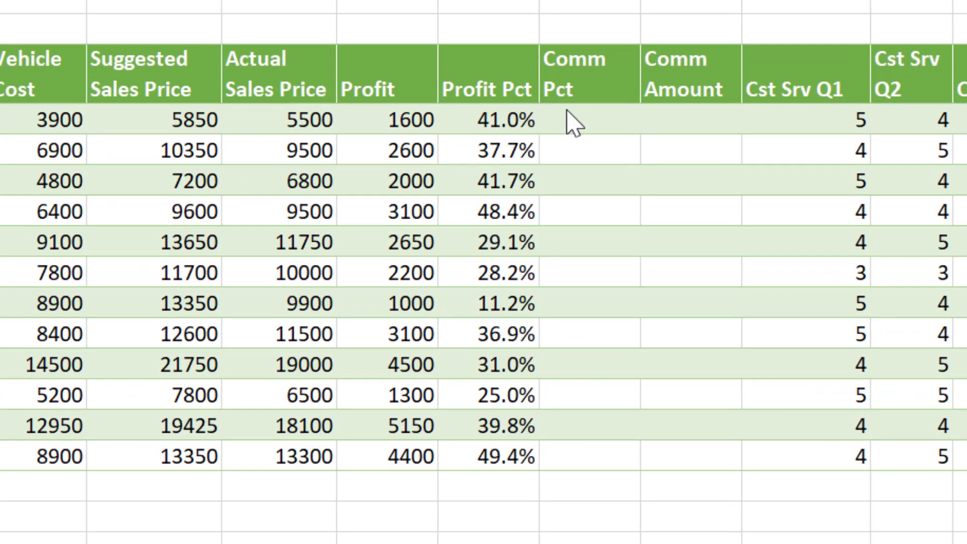
- Review the empty Comm Pct column, the Profit Pct tiers on the Comms sheet, and the Profit Pct values in CarSales
drag(580, 119, 566, 440)
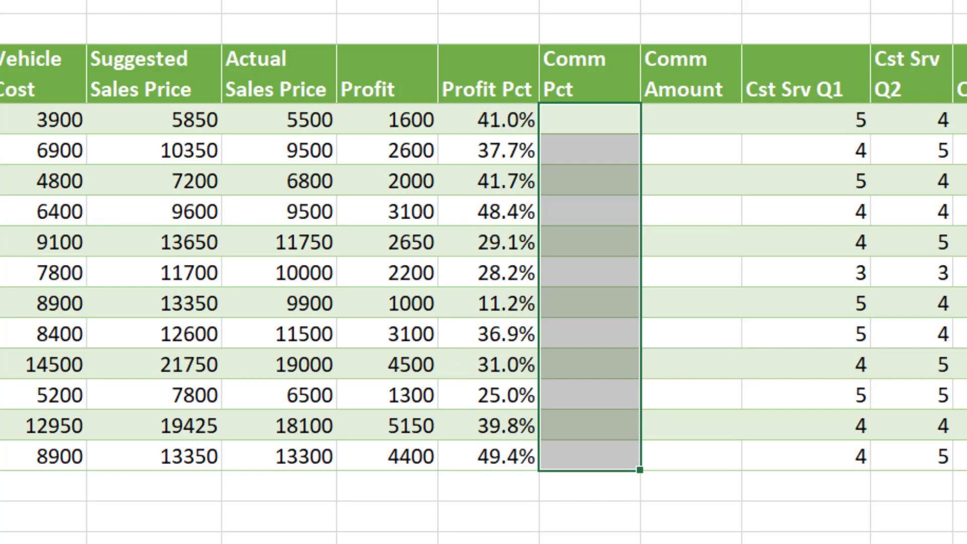
key(ctrl+Page_Down)
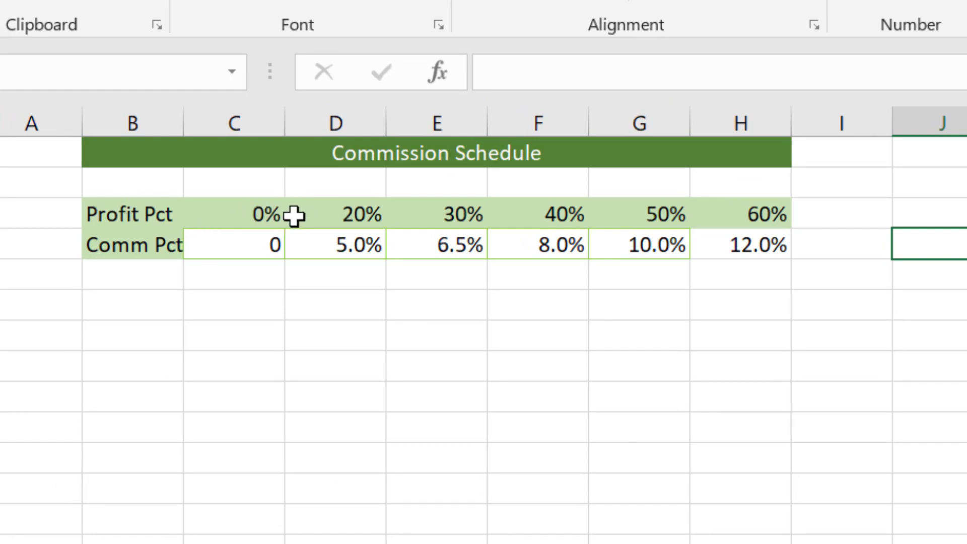
drag(258, 213, 727, 214)
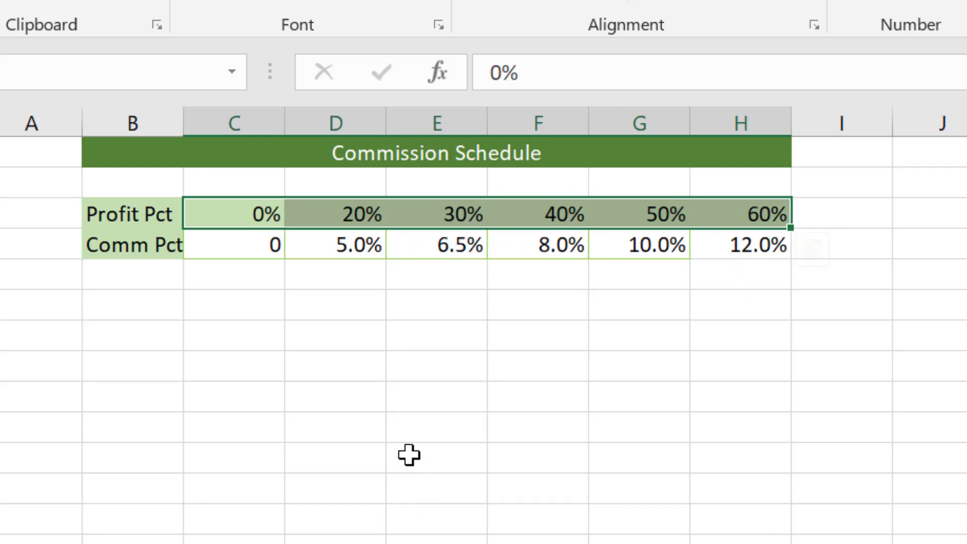
click(353, 441)
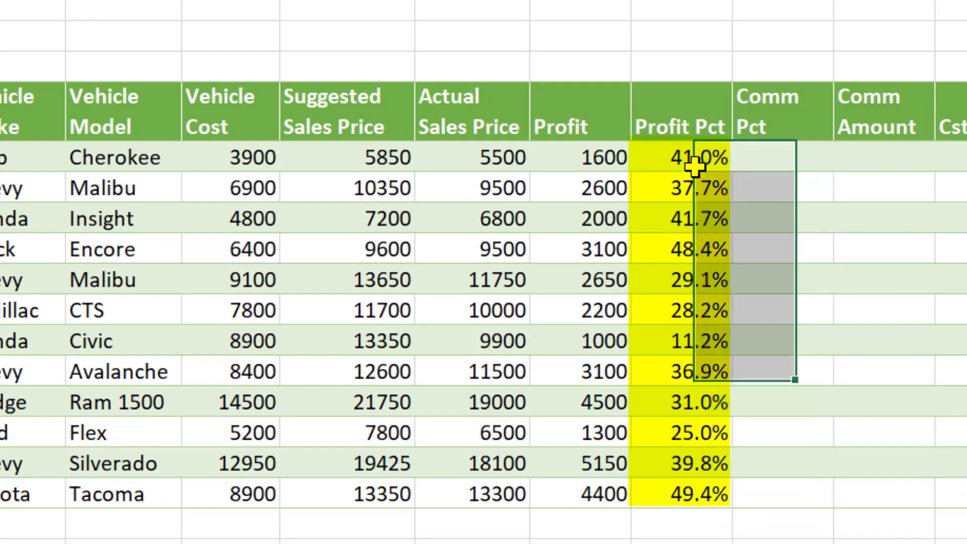
click(692, 157)
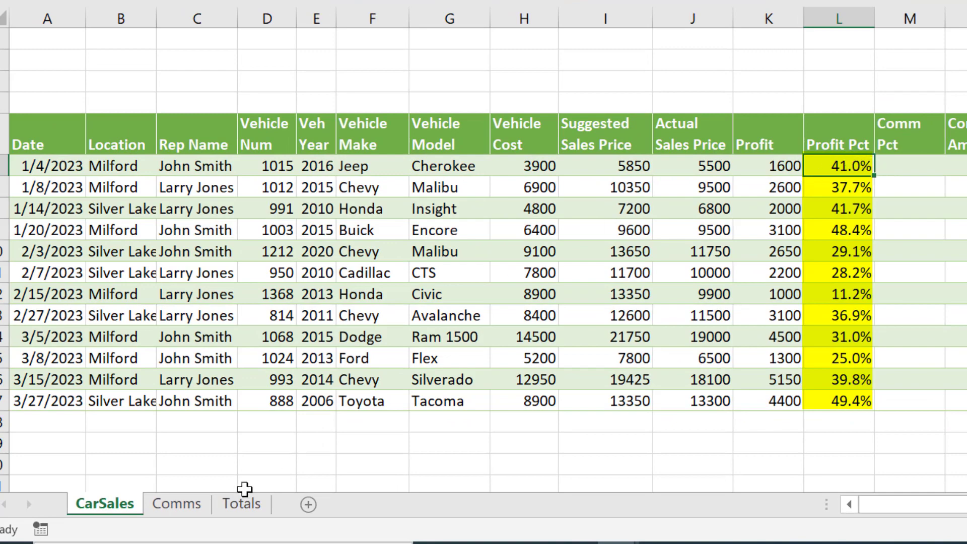
- Examine in the Comms sheet's Commission Schedule which commission tier applies to a profit percentage between 40% and 50%
click(177, 505)
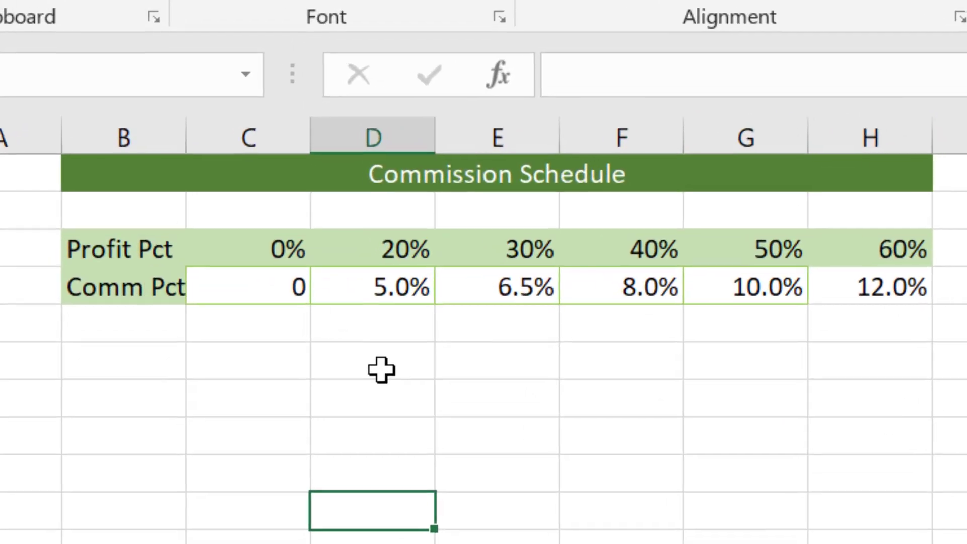
click(242, 147)
drag(295, 253, 650, 258)
click(646, 254)
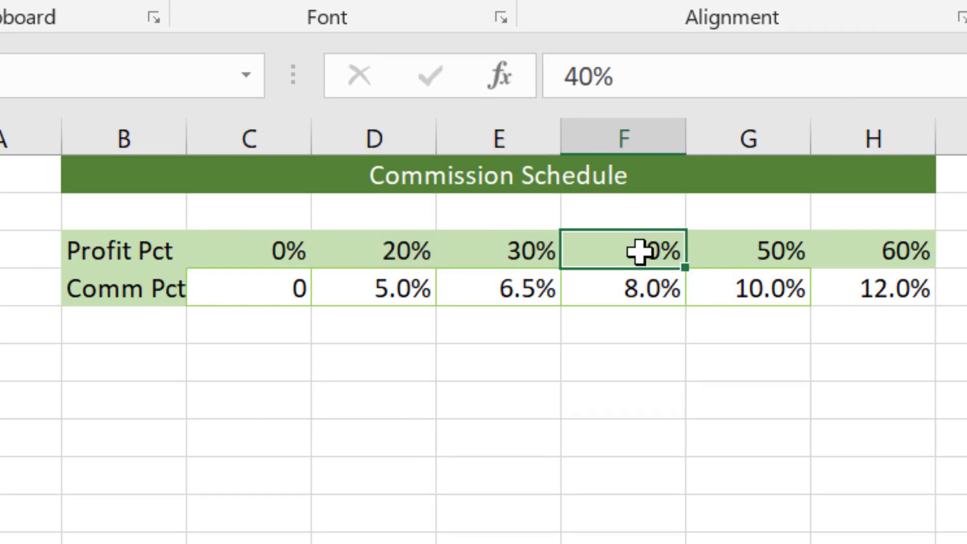
click(777, 252)
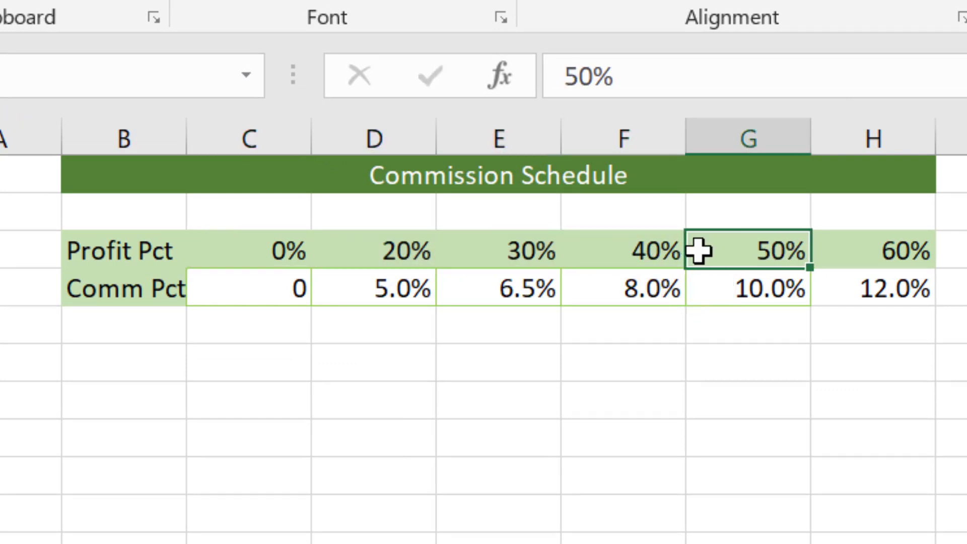
drag(649, 252, 648, 269)
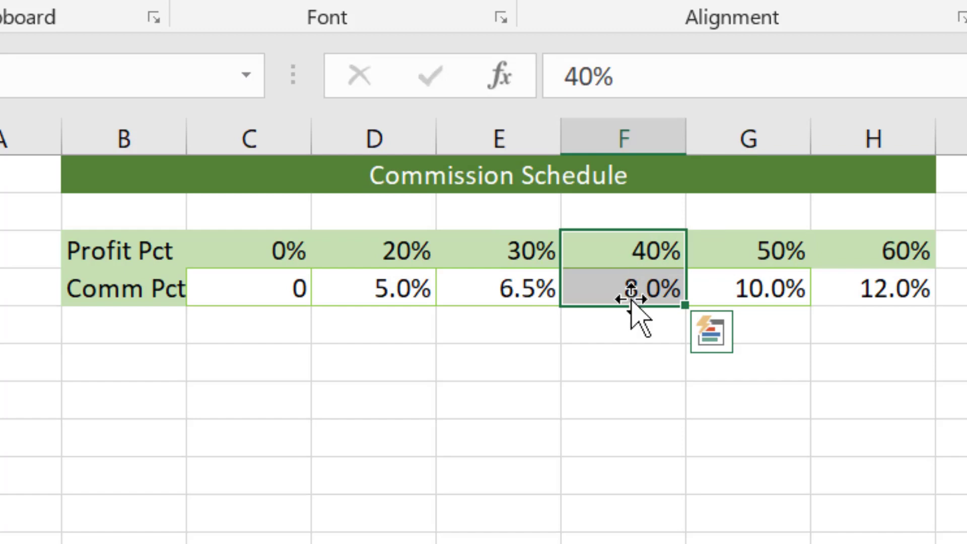
click(636, 284)
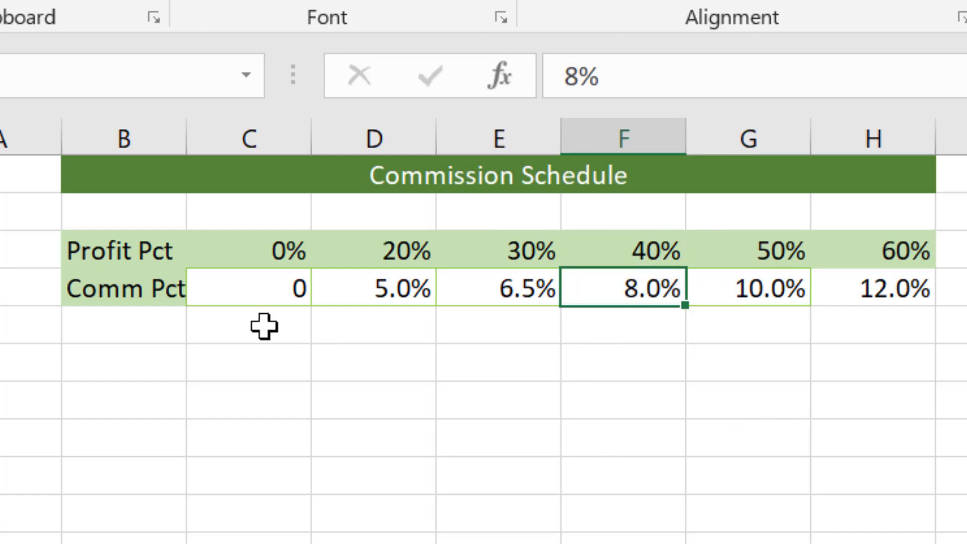
- Compare the Profit Pct row with the Comm Pct row of the Commission Schedule, including the 40% tier
click(103, 252)
drag(104, 252, 856, 253)
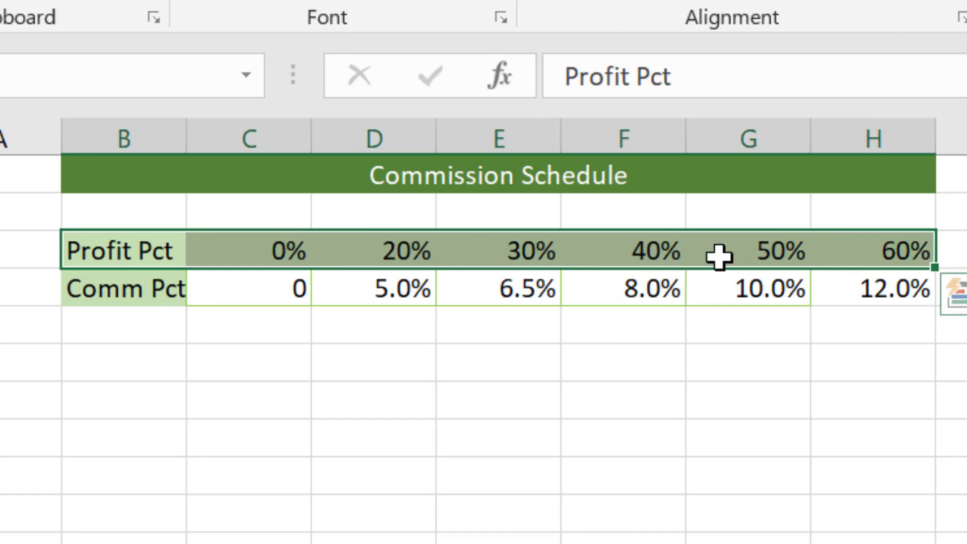
click(635, 290)
drag(91, 299, 846, 326)
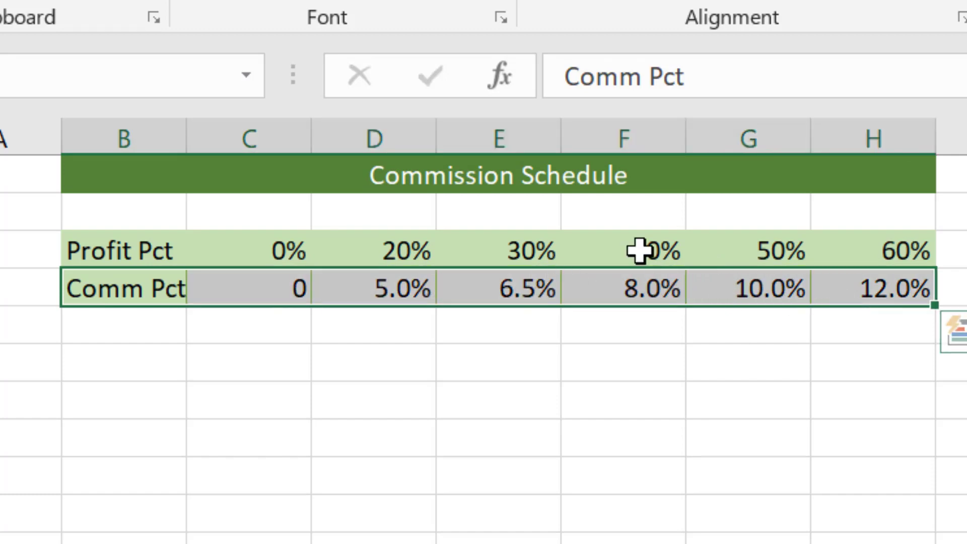
click(625, 250)
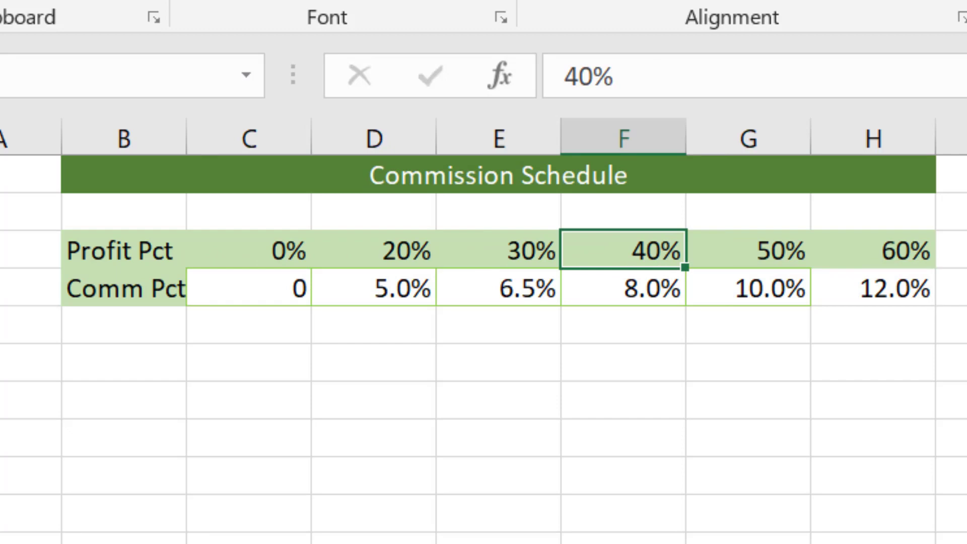
click(548, 535)
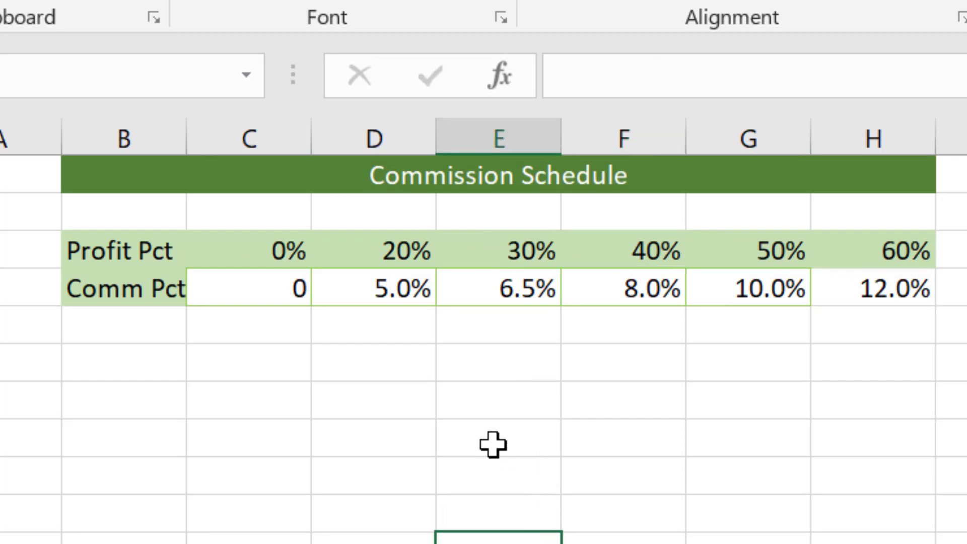
- Check the defined name assigned to the Commission Schedule range B3:H4
drag(126, 252, 900, 293)
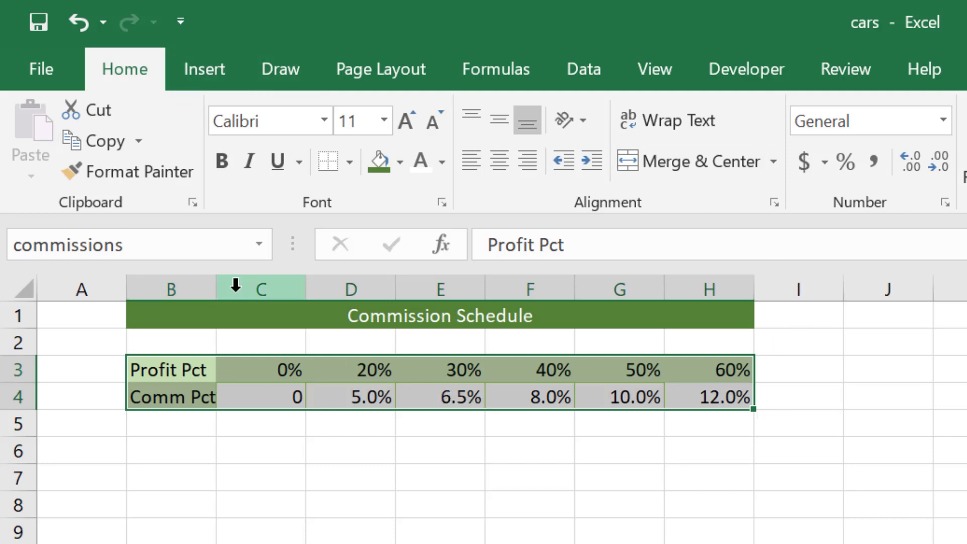
click(150, 247)
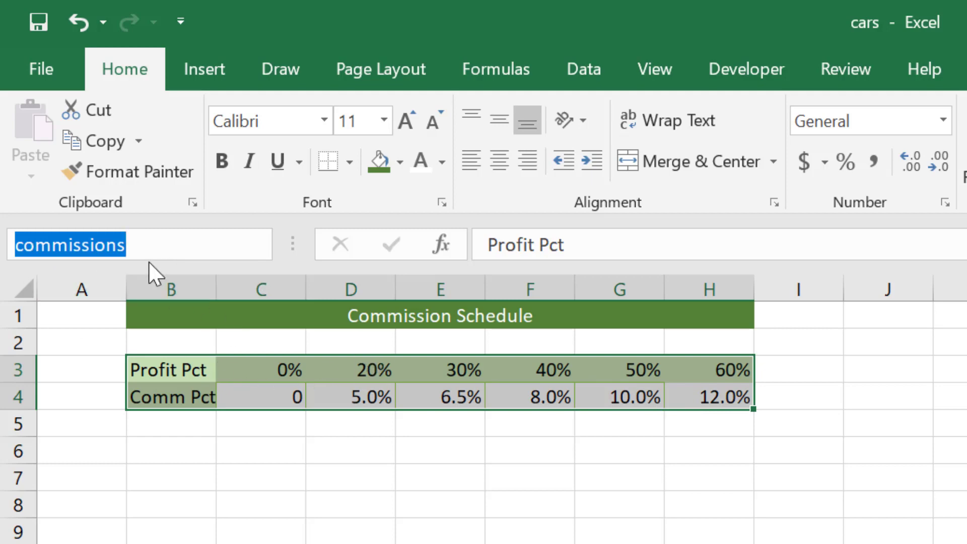
click(302, 472)
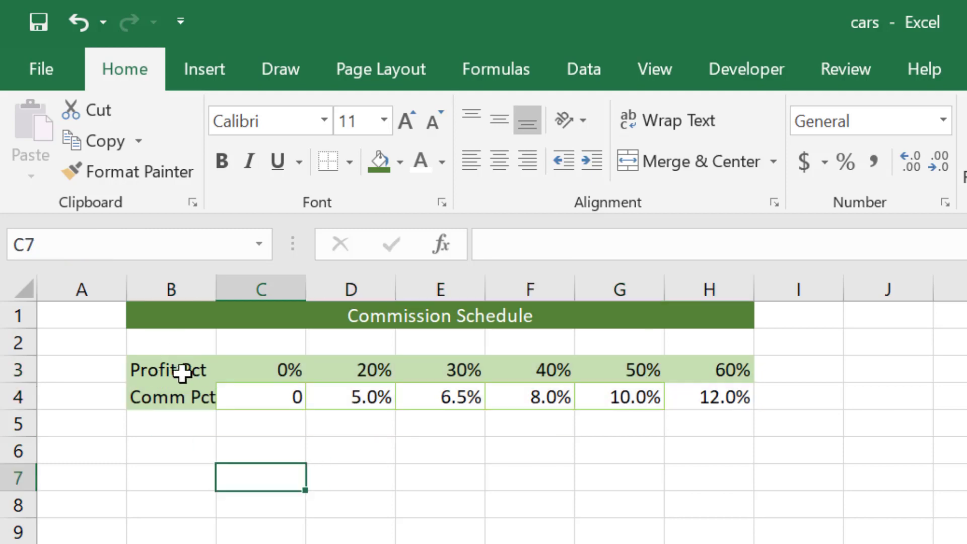
drag(183, 371, 710, 396)
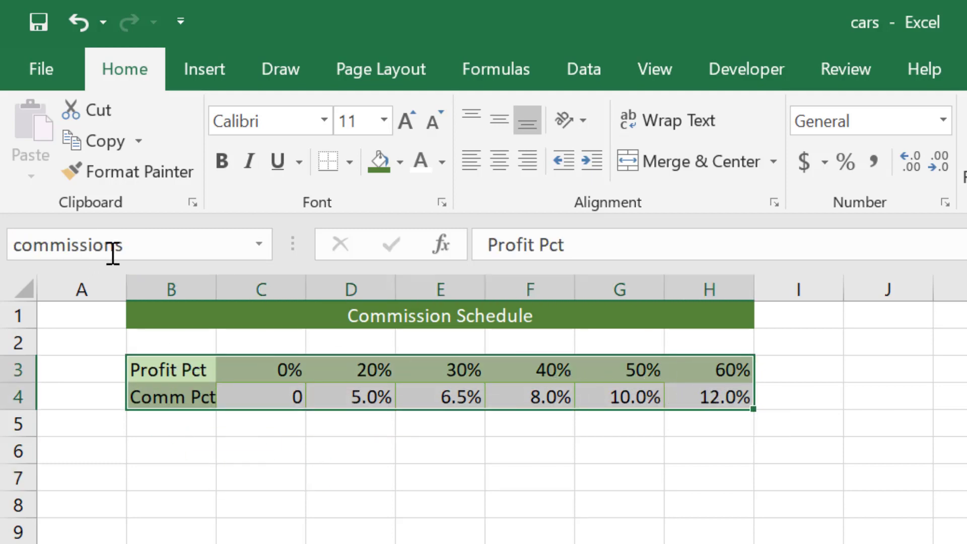
click(322, 456)
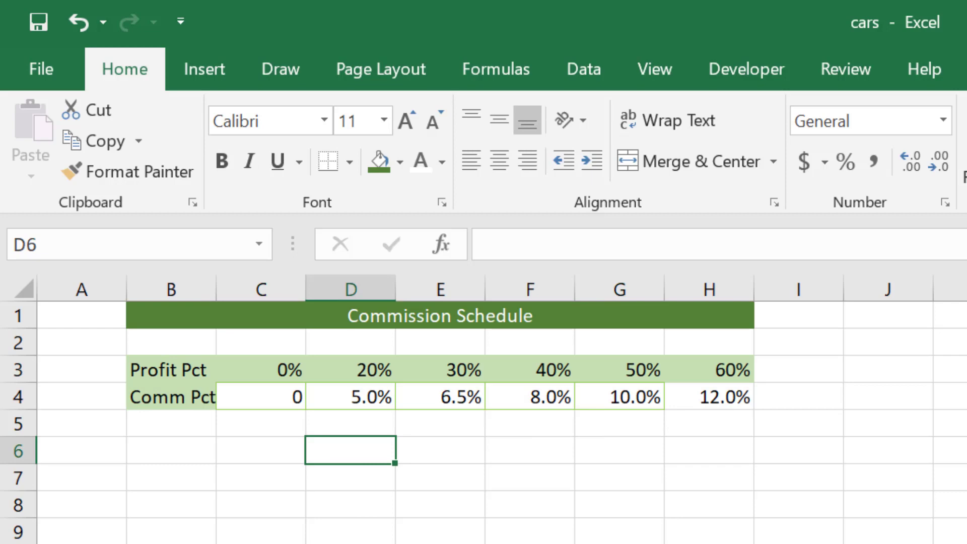
- Fill the CarSales Comm Pct column by entering =HLOOKUP([@[Profit Pct]],commissions,2,TRUE) in cell M6
key(ctrl+Page_Up)
key(Right)
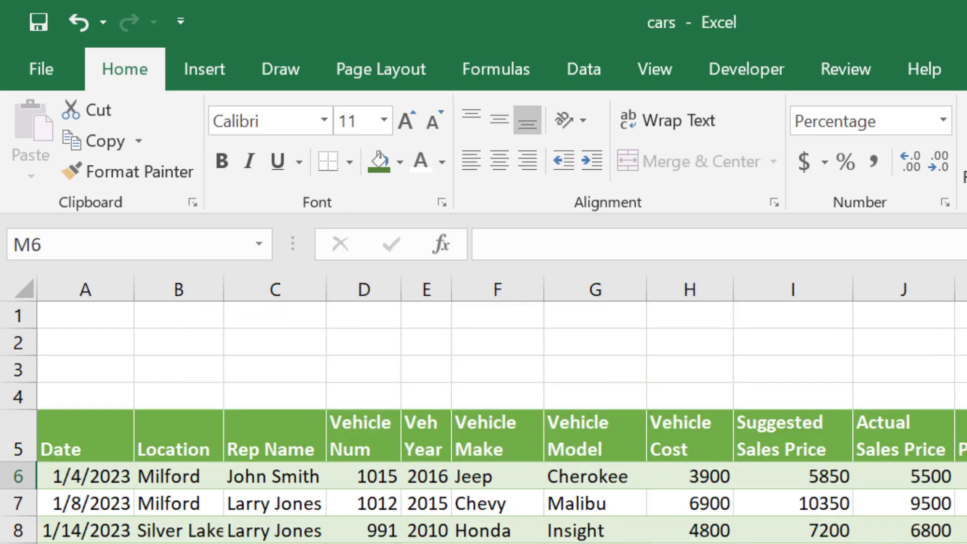
text(=)
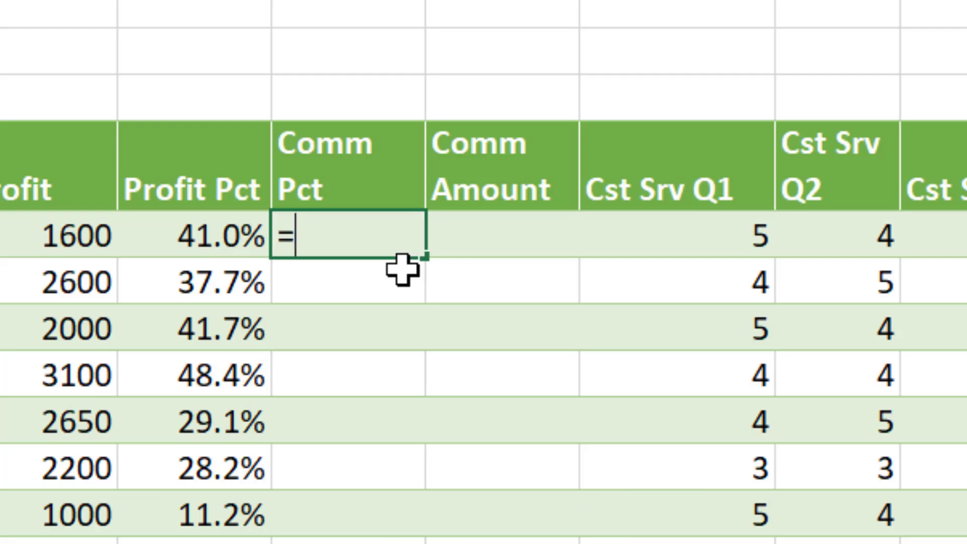
text(HLOOKUP)
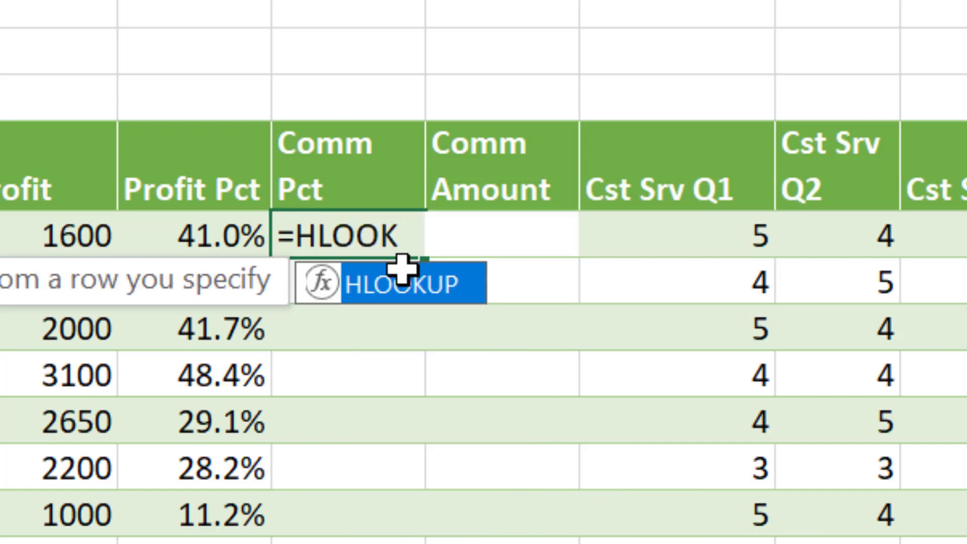
text(()
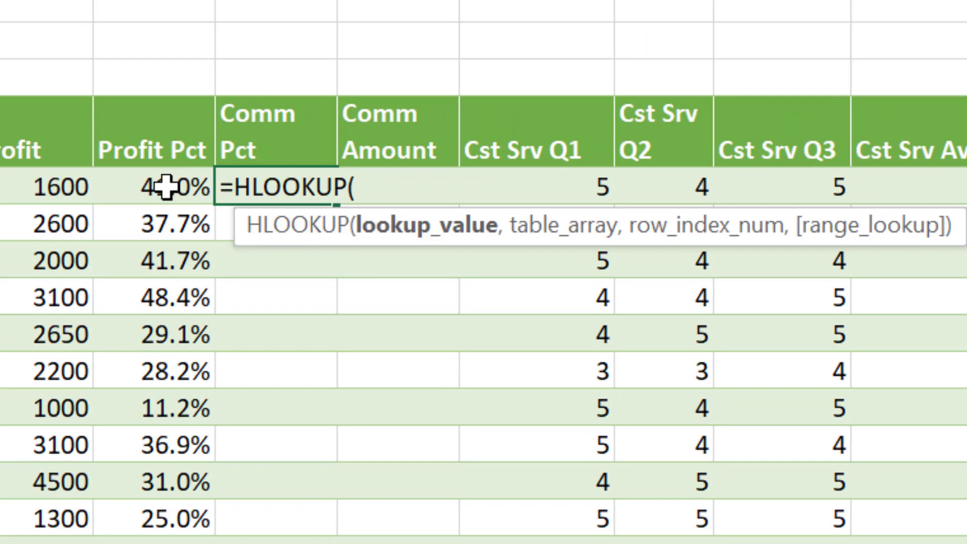
click(166, 187)
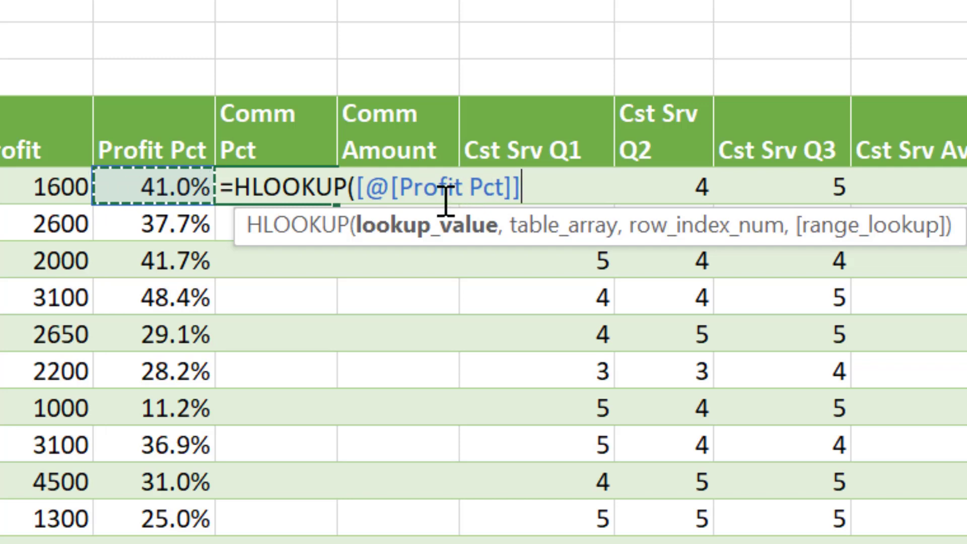
text(,)
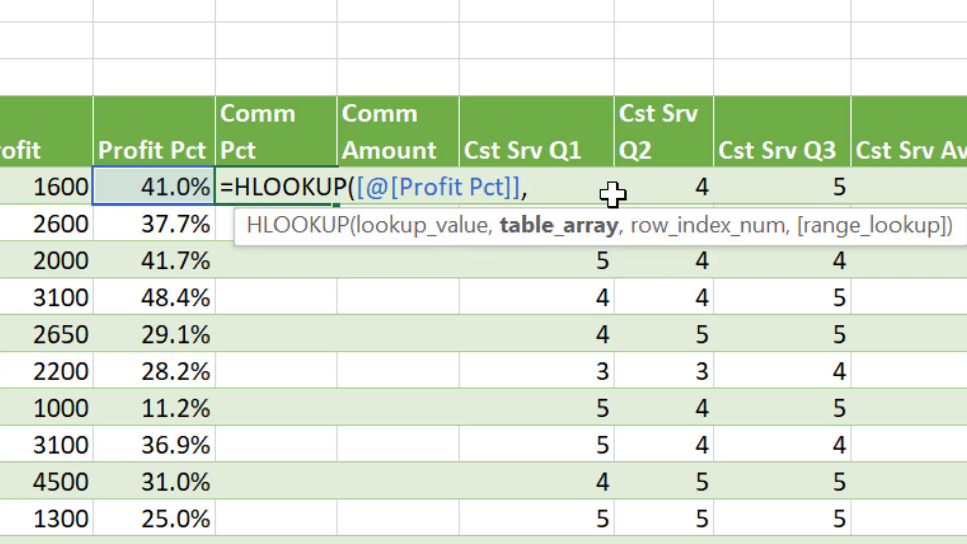
text(comm)
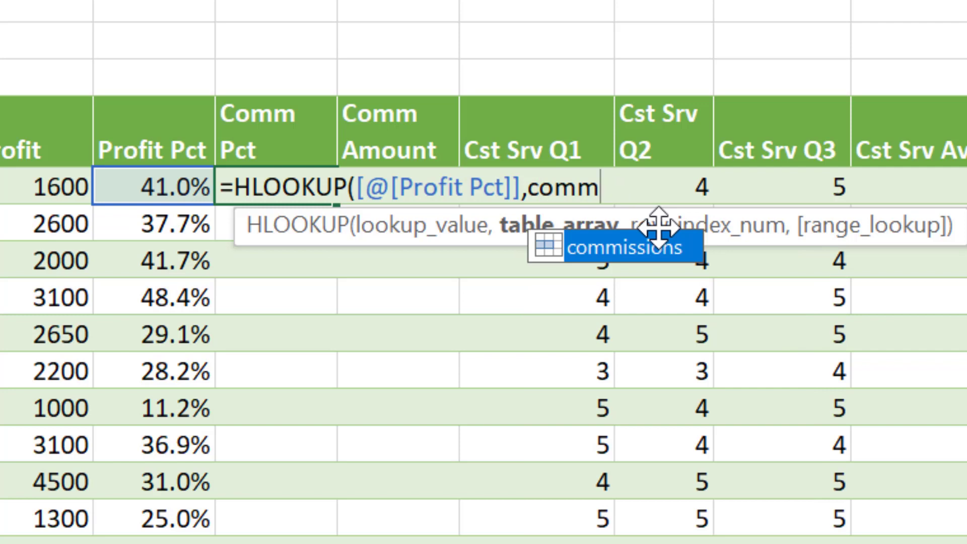
text(issions)
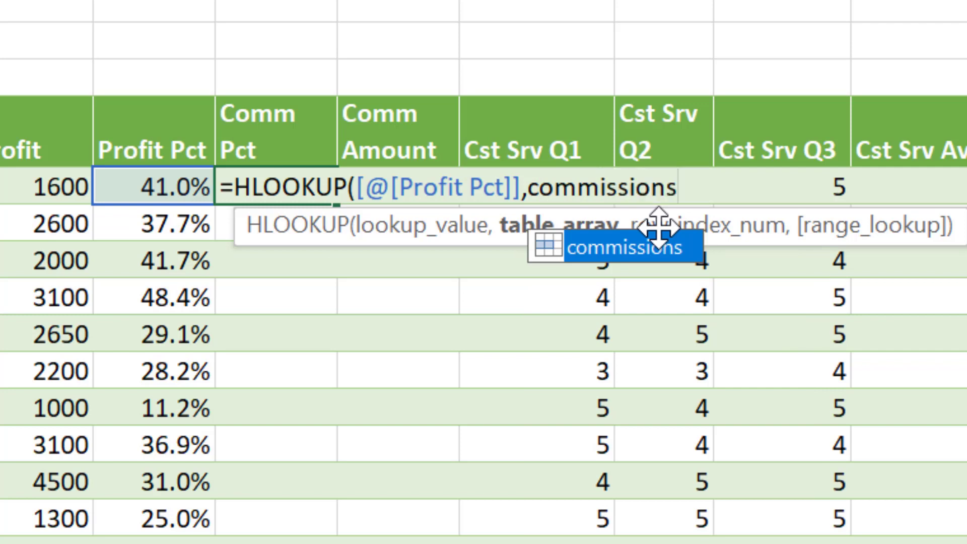
text(,)
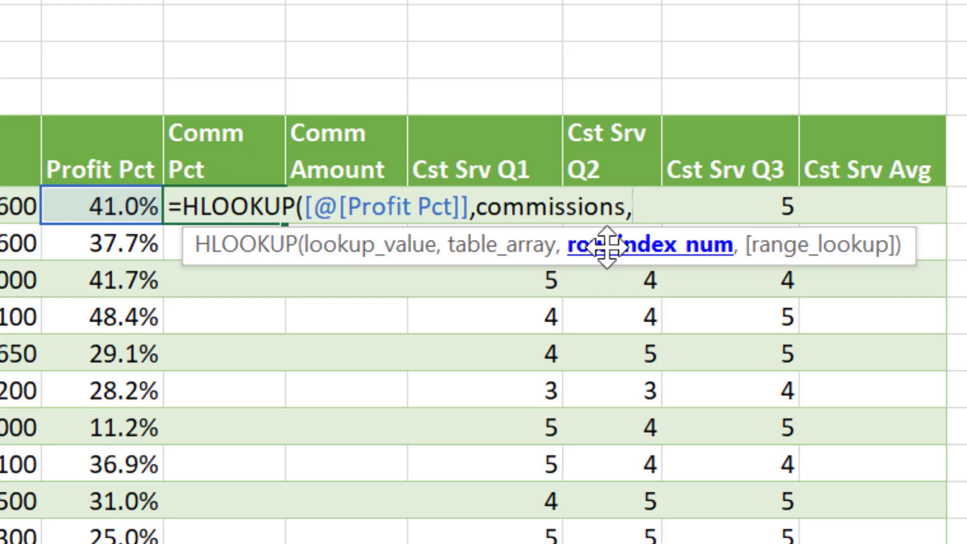
text(2,)
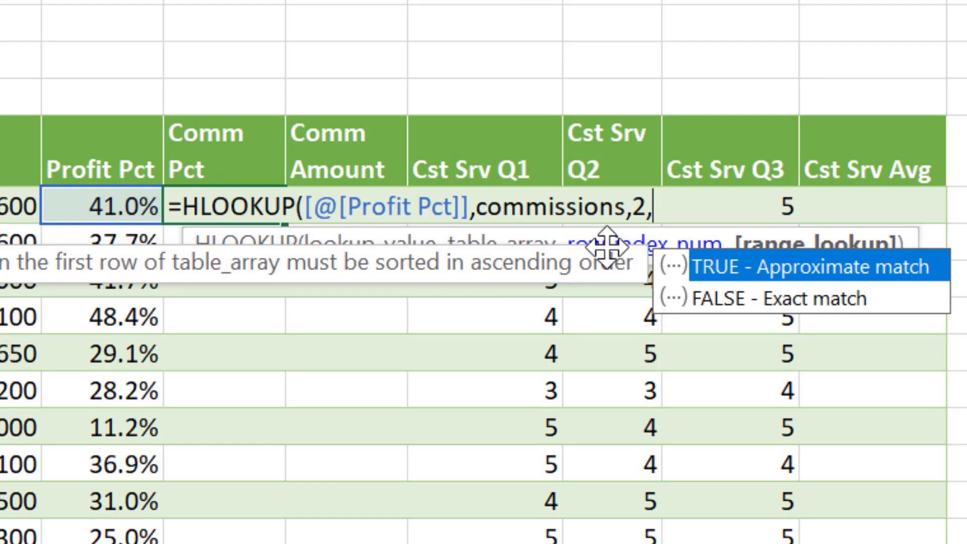
text(TRUE)
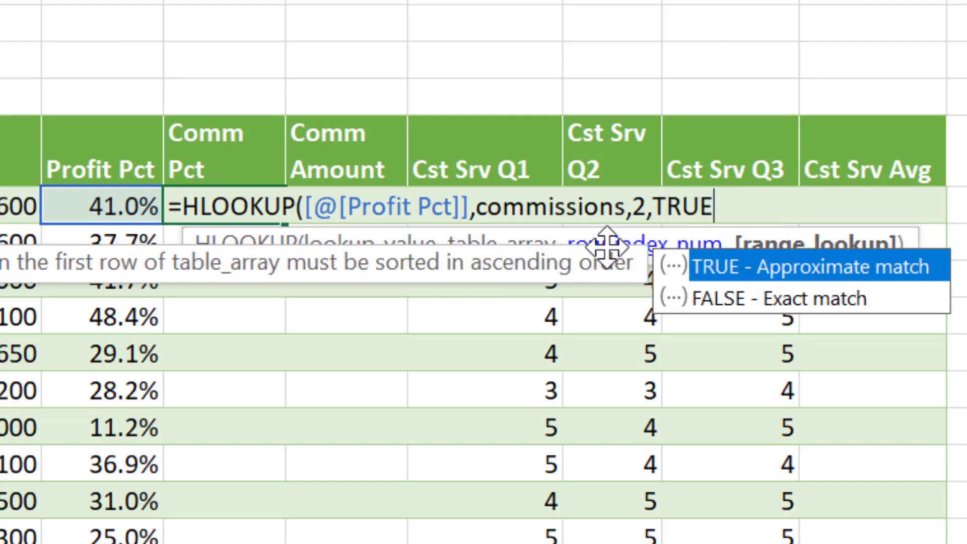
text())
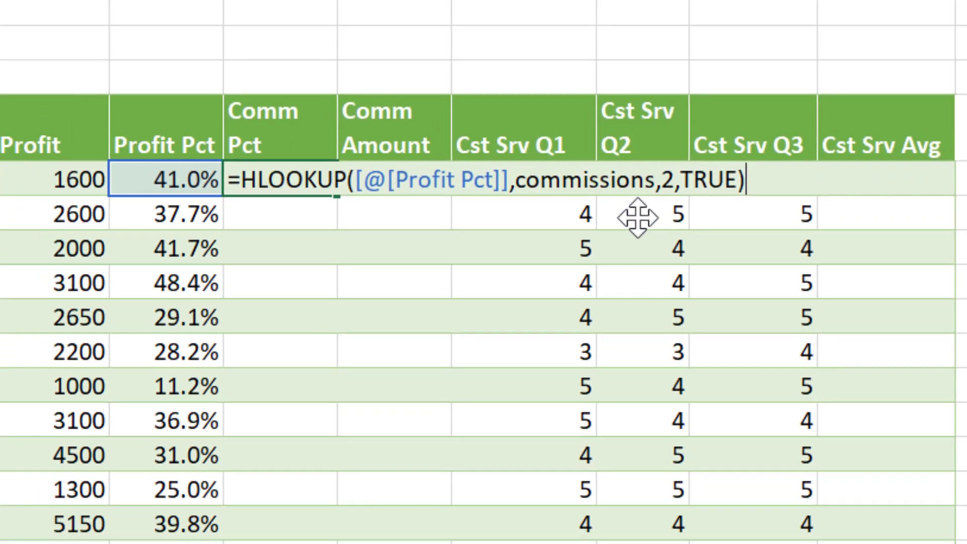
key(Return)
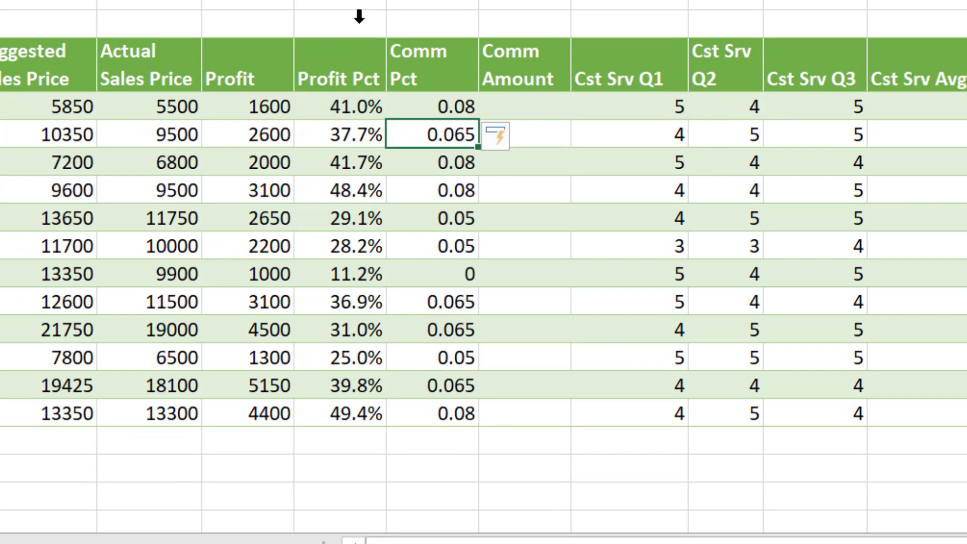